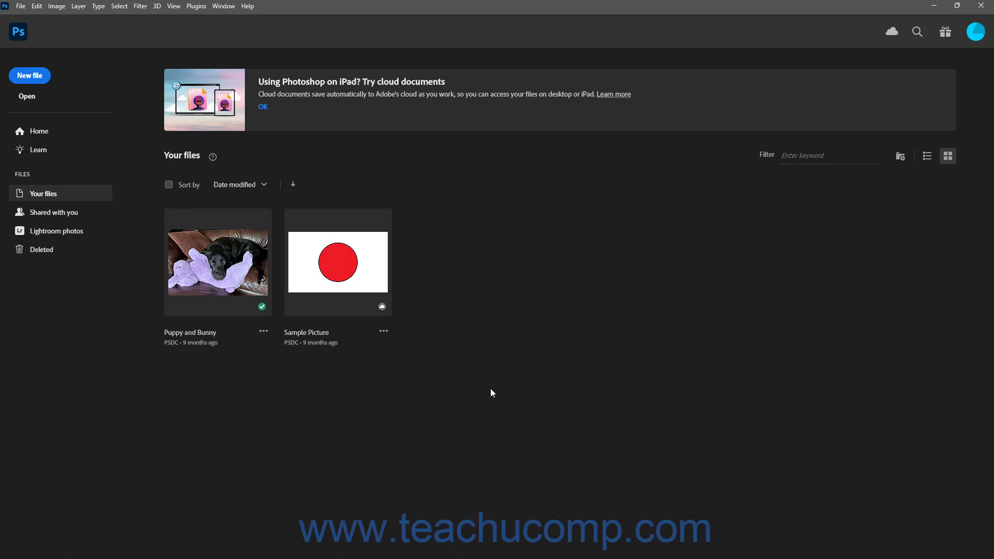
Dismiss the first New Document dialog and reopen it through File > New
left_click(43, 82)
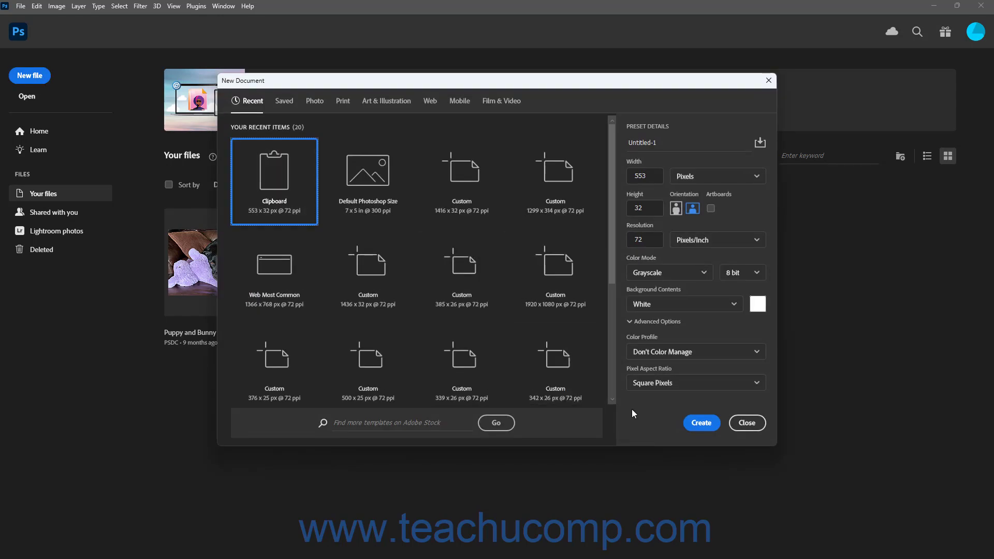
left_click(758, 427)
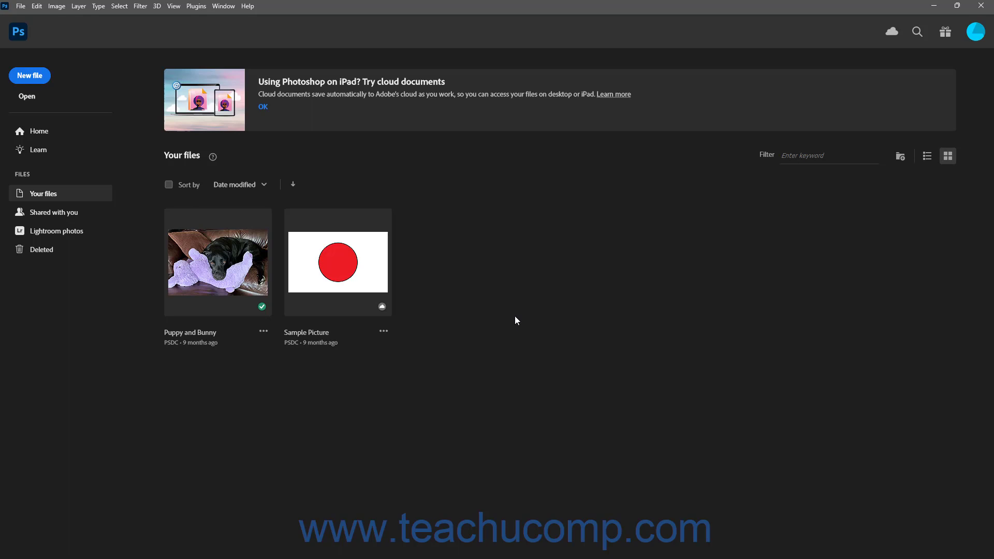
left_click(21, 7)
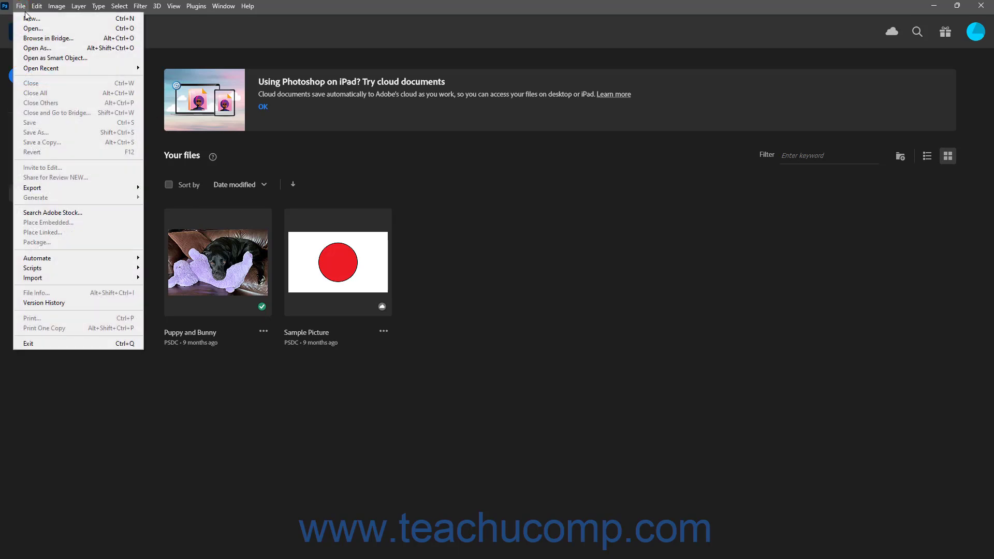
left_click(28, 19)
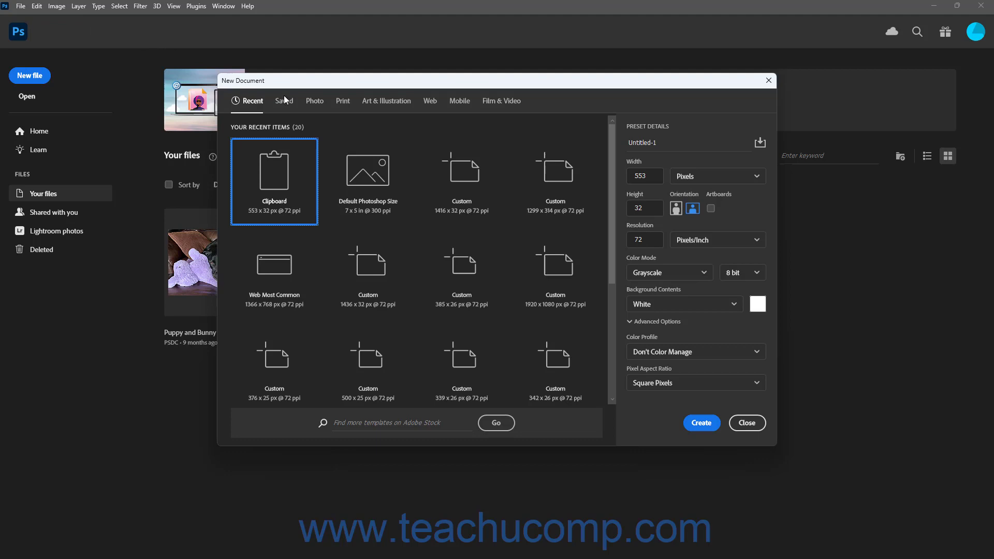
Switch to the Print presets and name the document My Booklet
left_click(342, 102)
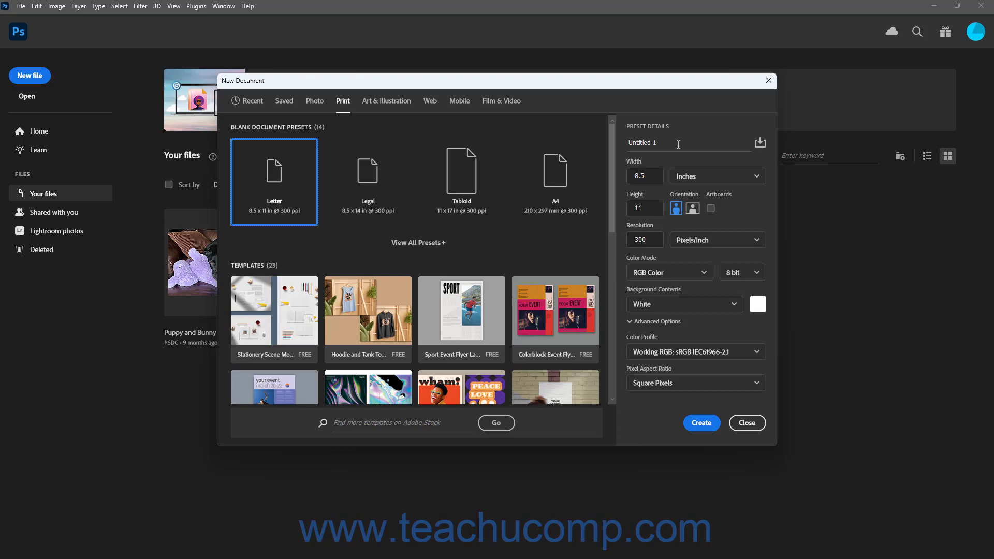
left_click(676, 143)
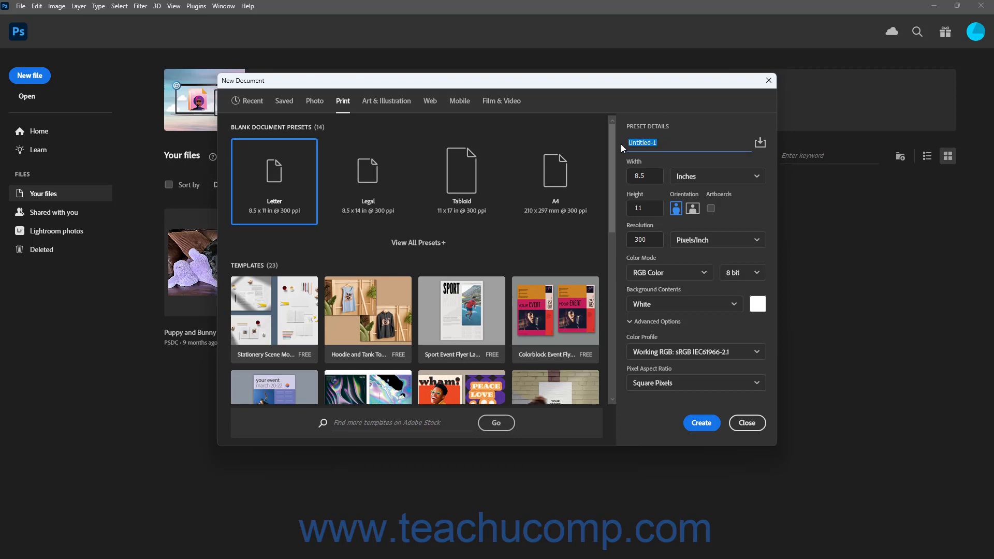
type("My Booklet")
Set the page to 6 inches wide by 9 inches tall in portrait orientation
left_click(630, 176)
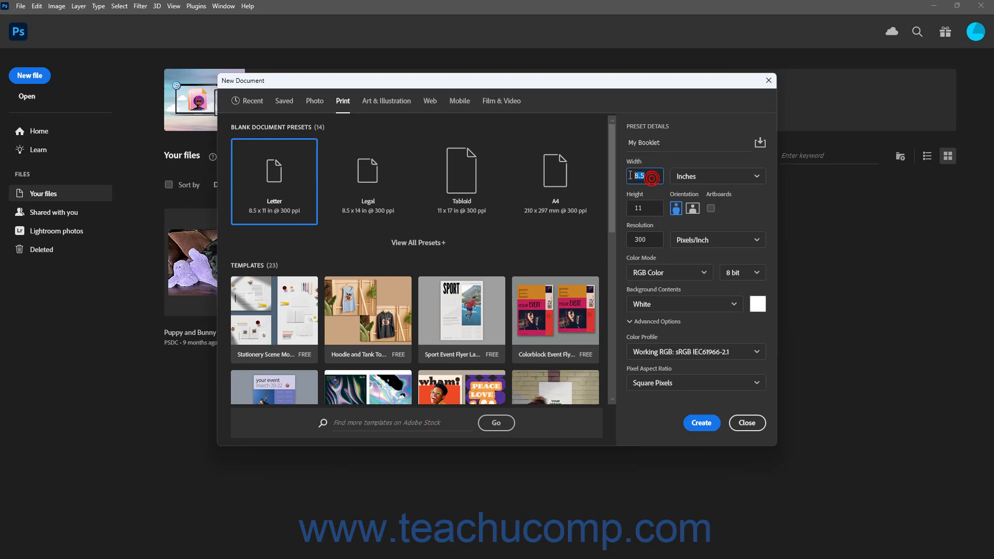
type("6")
left_click(730, 180)
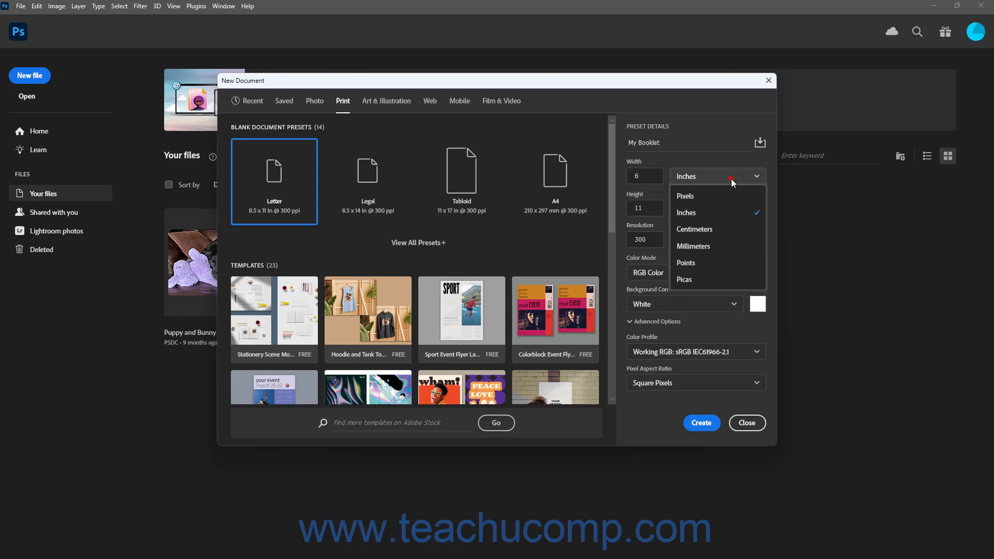
left_click(711, 211)
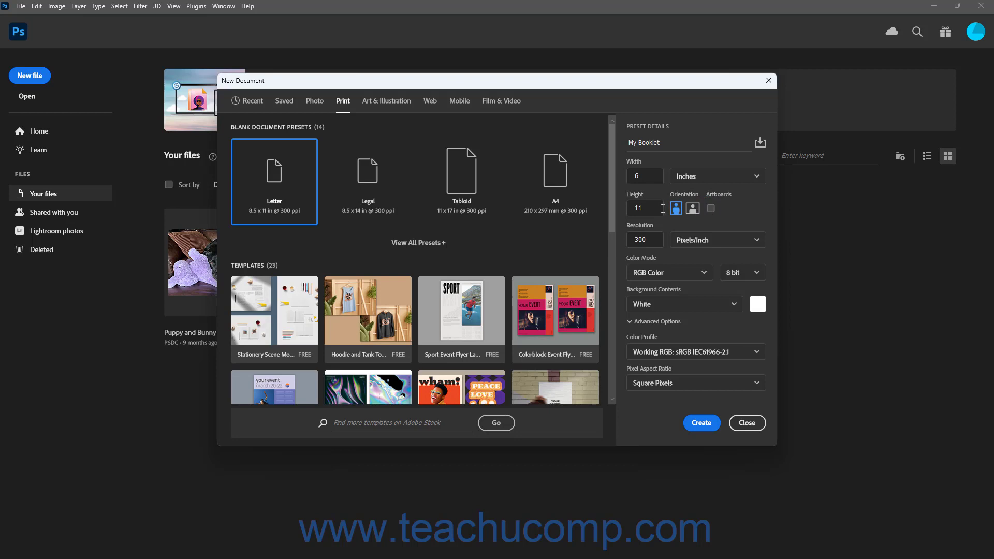
left_click(621, 208)
type("9")
left_click(676, 209)
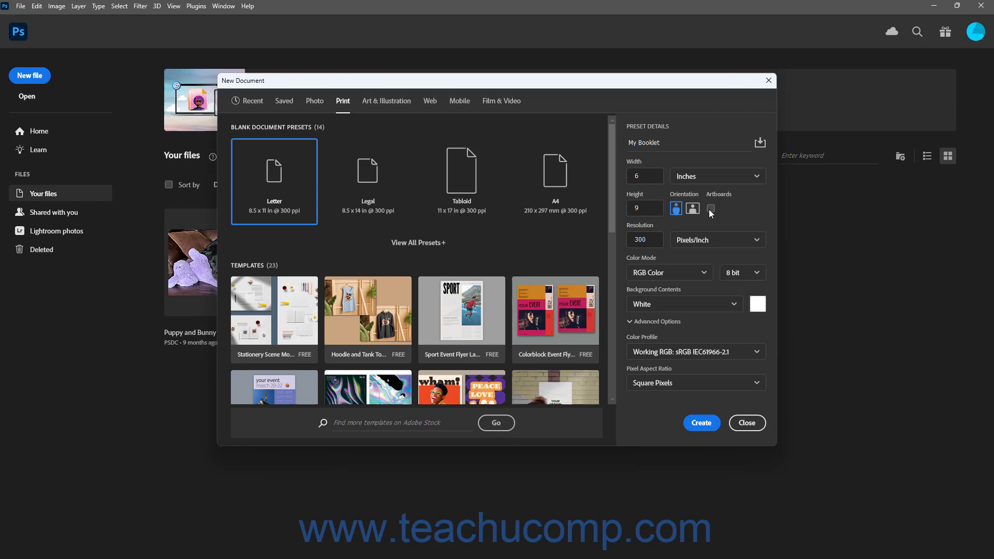
Switch the colour mode to CMYK Color, keeping pixels per inch and 8 bit depth
left_click(653, 243)
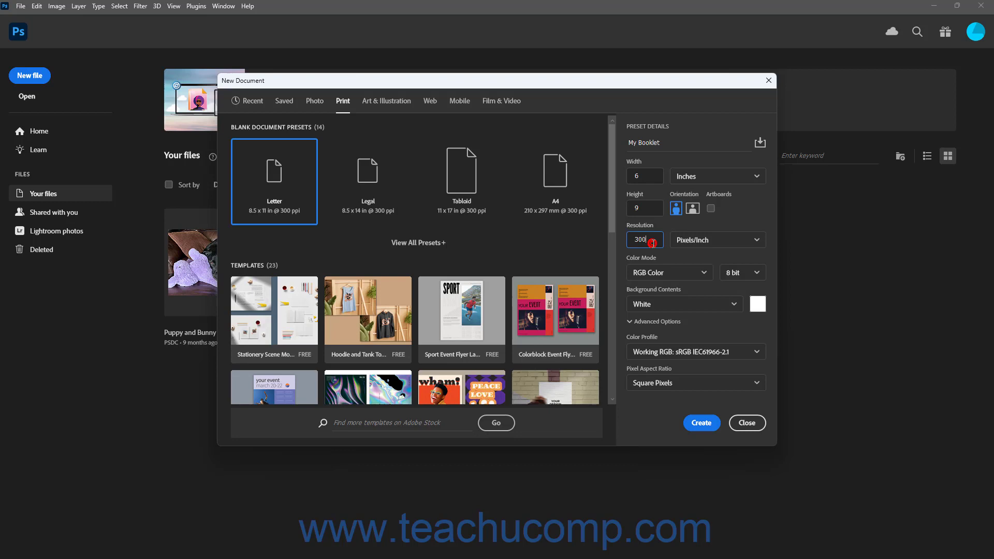
left_click(756, 240)
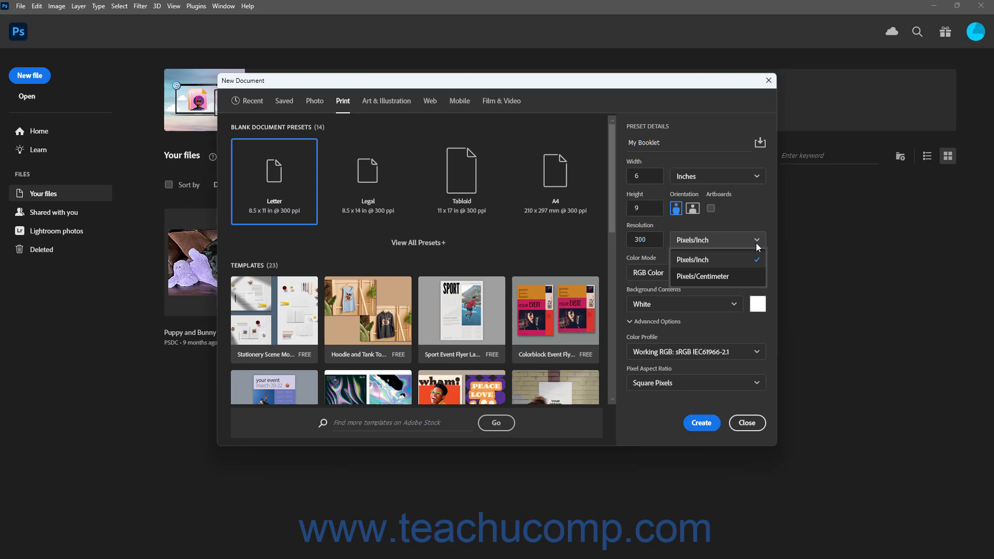
left_click(756, 245)
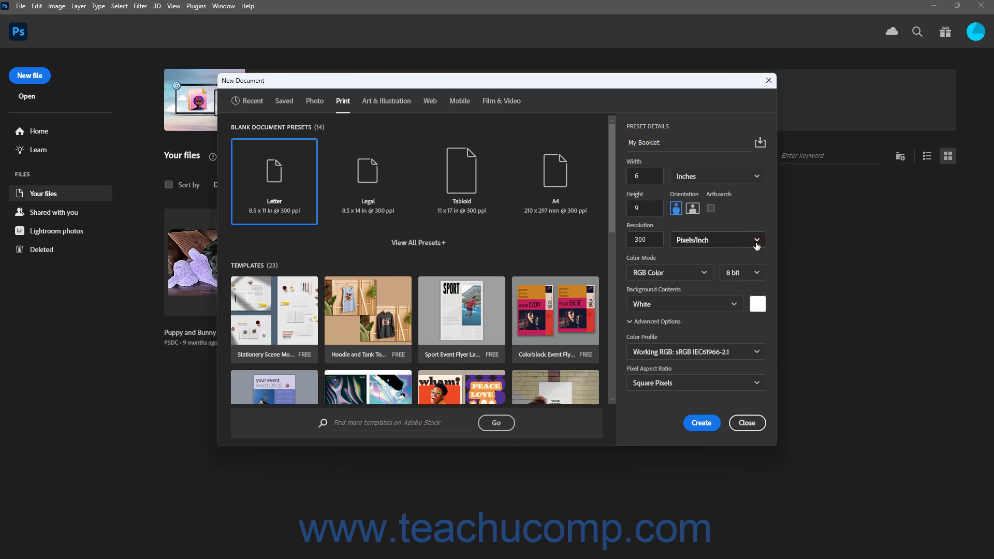
left_click(705, 272)
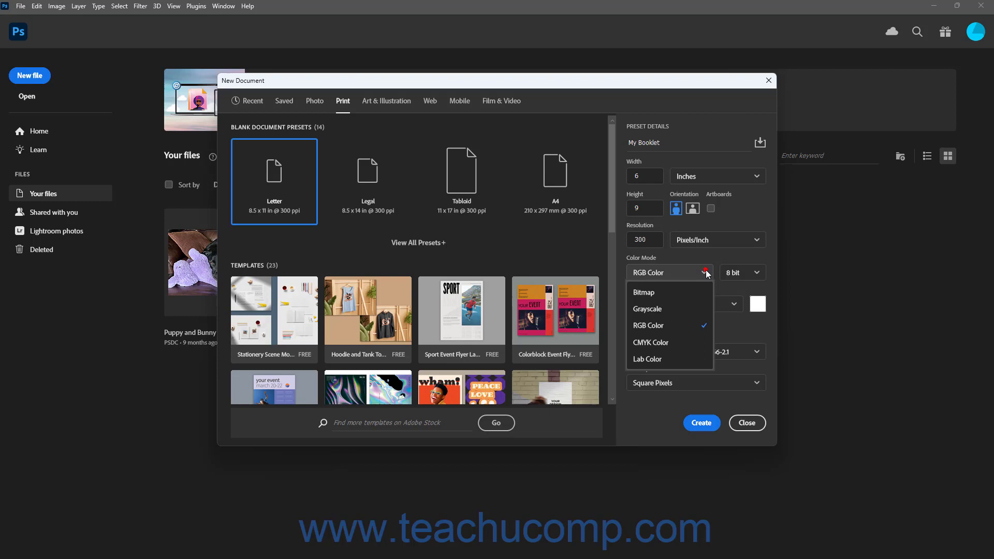
left_click(681, 344)
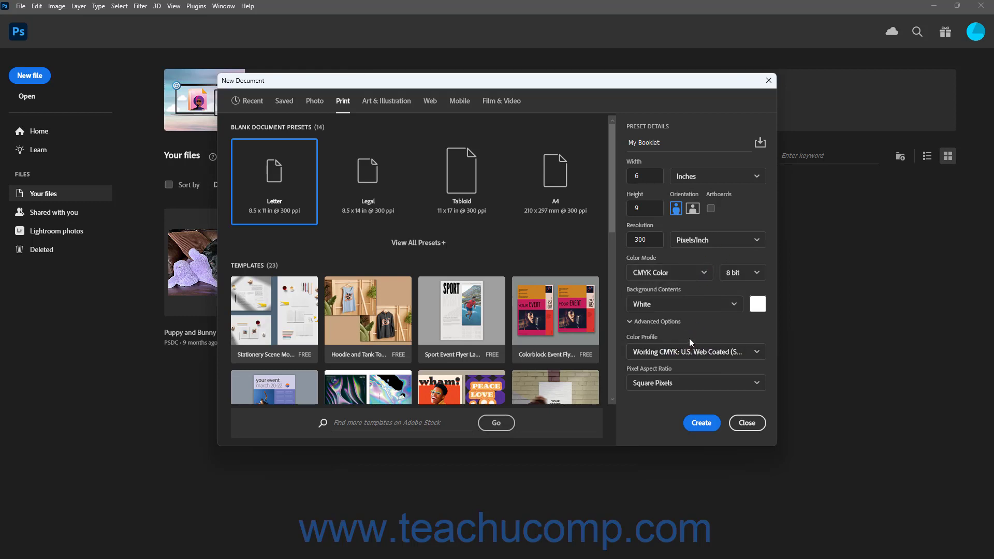
left_click(759, 275)
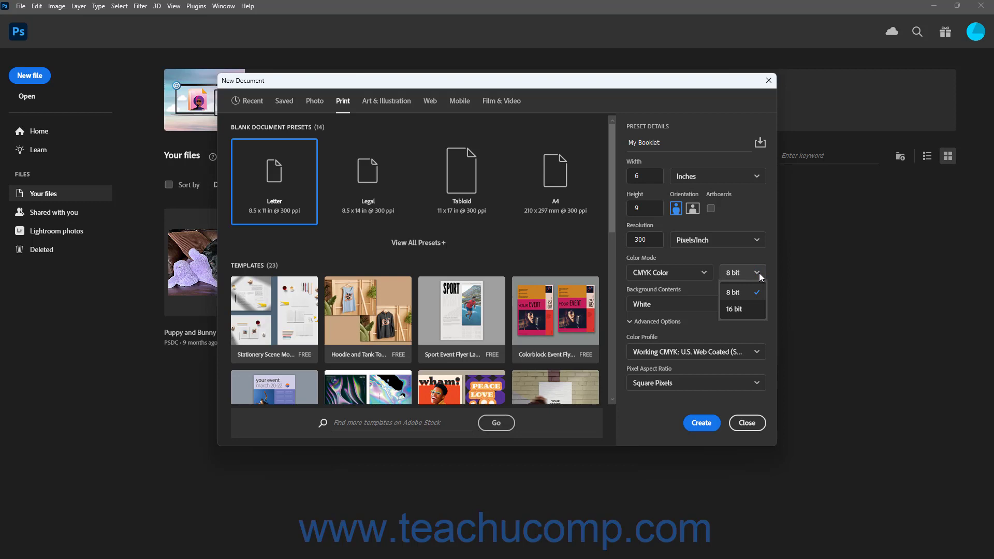
left_click(760, 277)
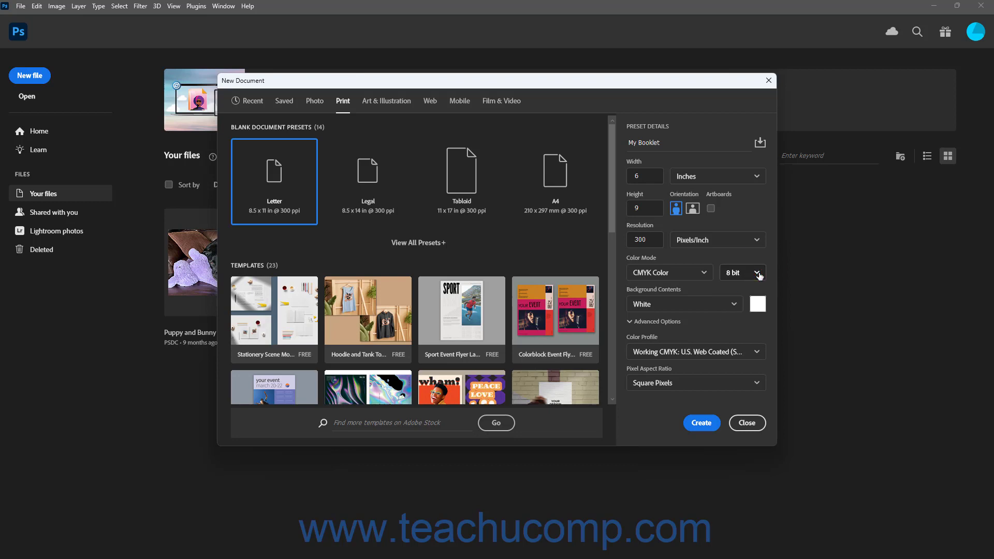
left_click(722, 307)
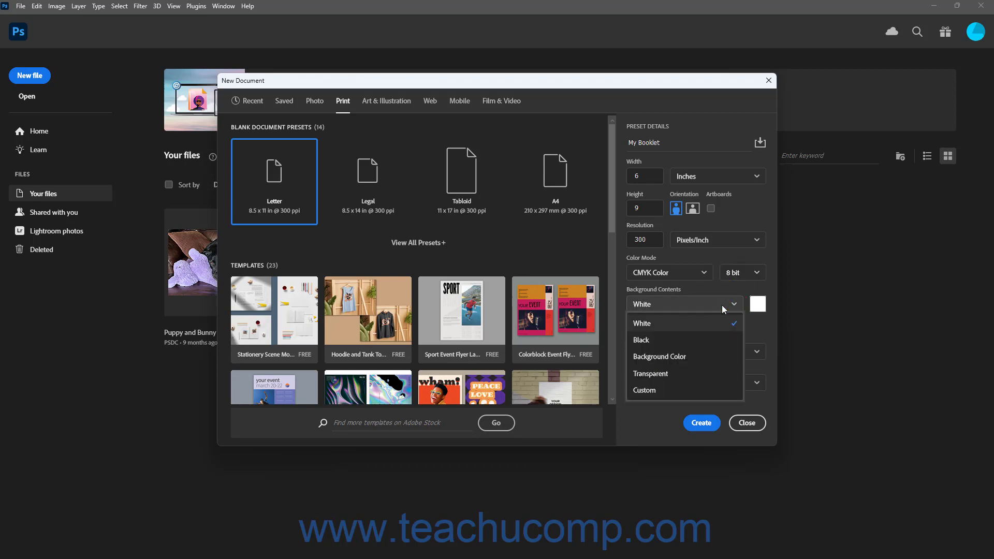
Set Background Contents to a custom muted violet colour, hex 514695
left_click(692, 391)
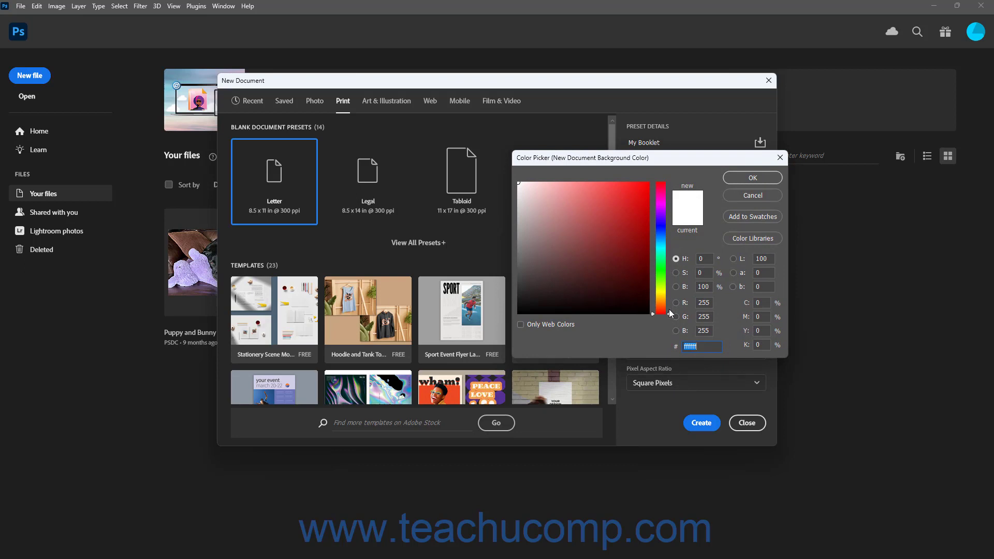
left_click_drag(669, 317, 661, 224)
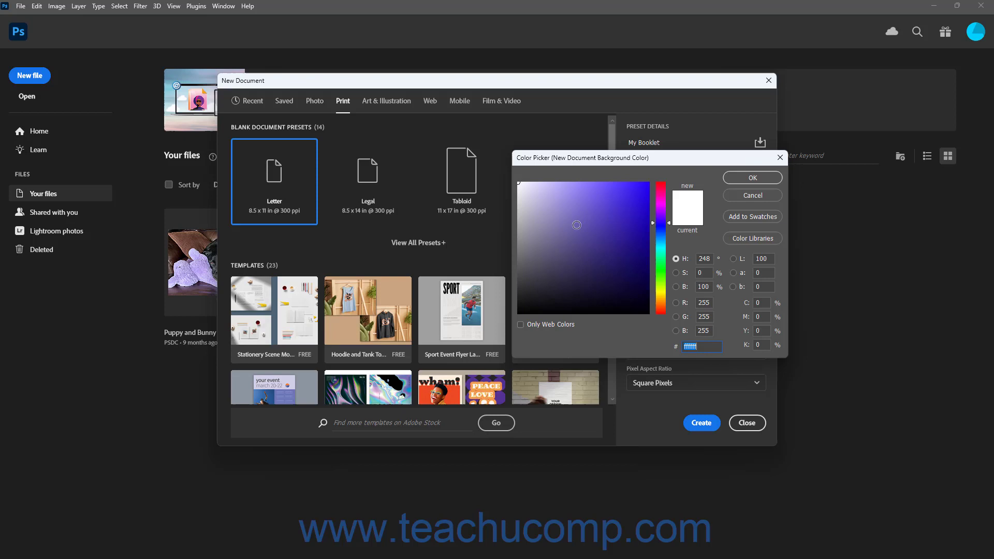
left_click_drag(608, 223, 587, 237)
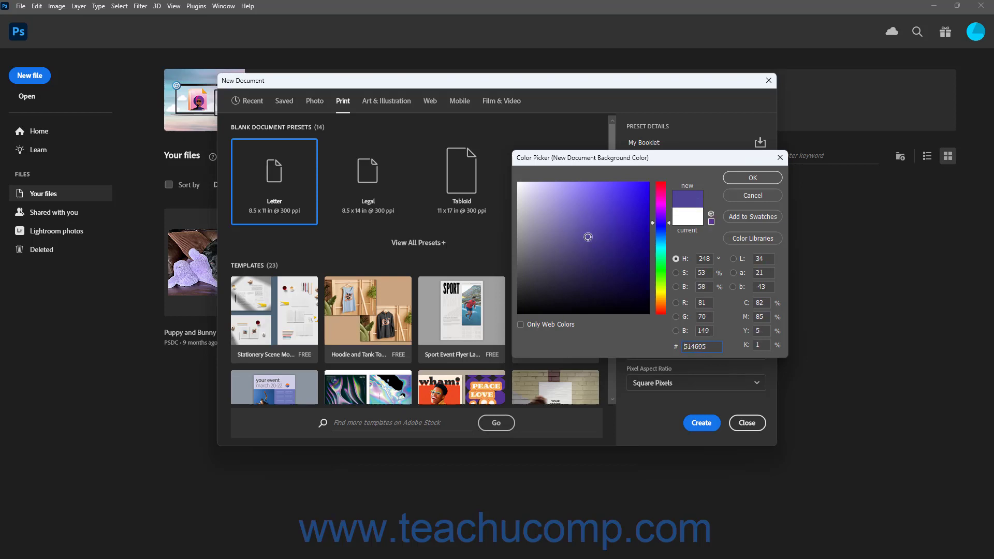
left_click(733, 178)
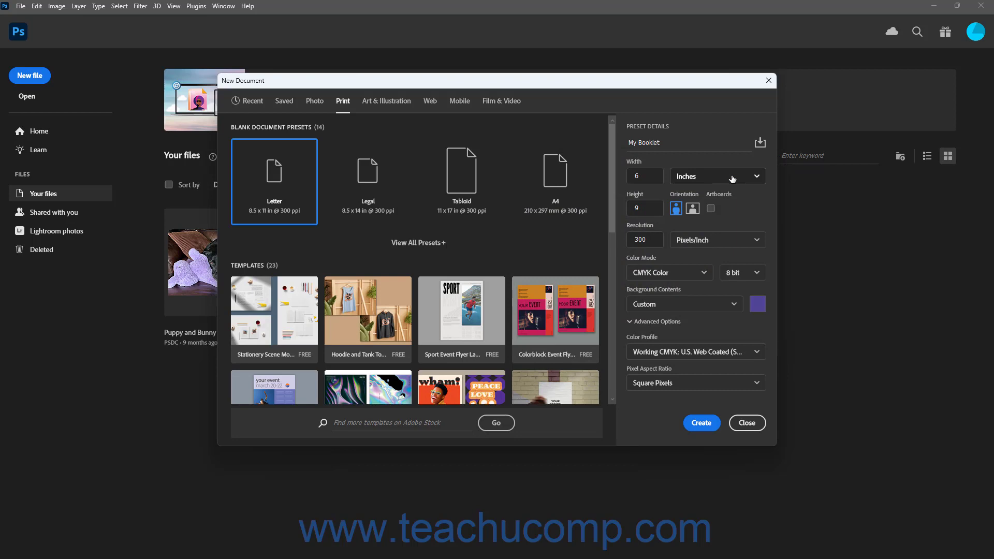
Reset the background to White, keeping Working CMYK U.S. Web Coated and Square Pixels
left_click(713, 304)
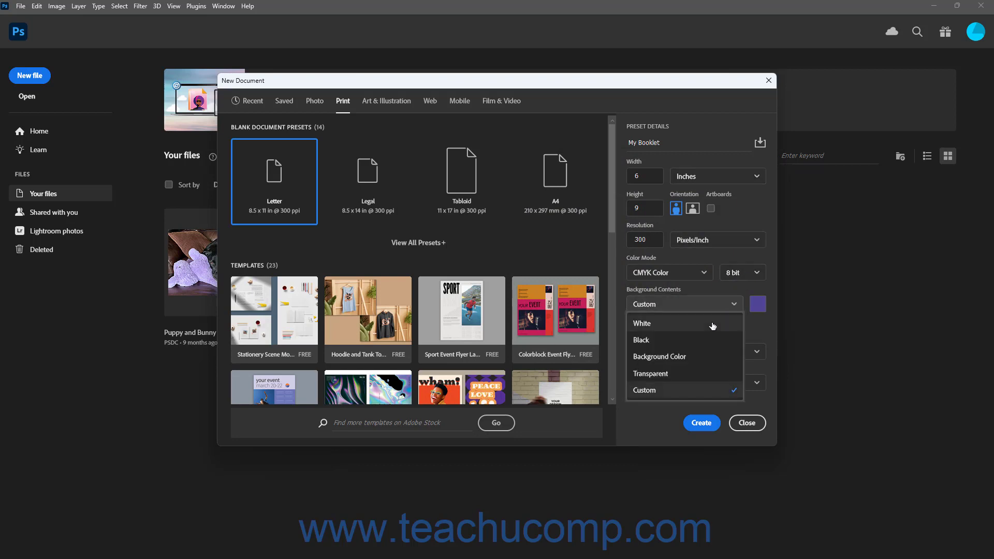
left_click(712, 325)
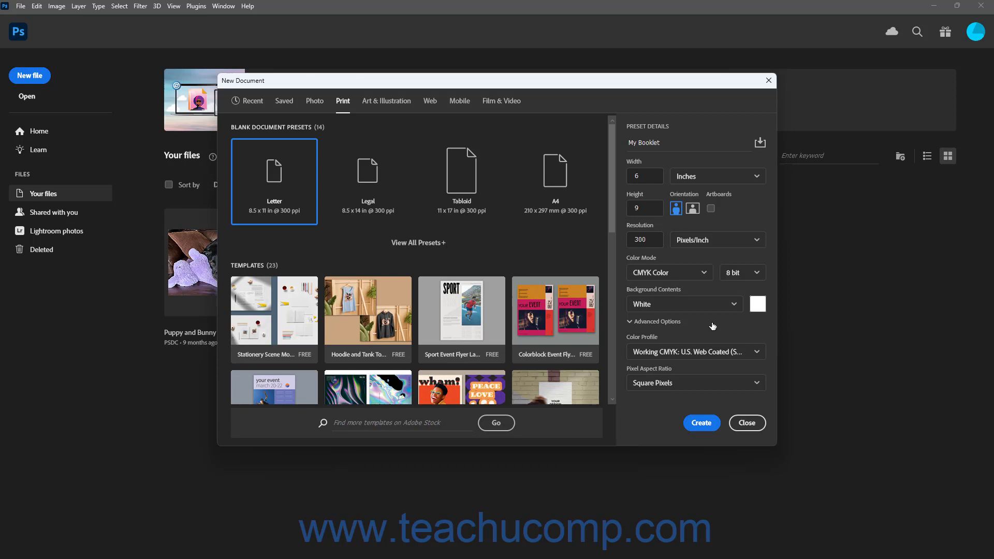
left_click(667, 322)
left_click(755, 352)
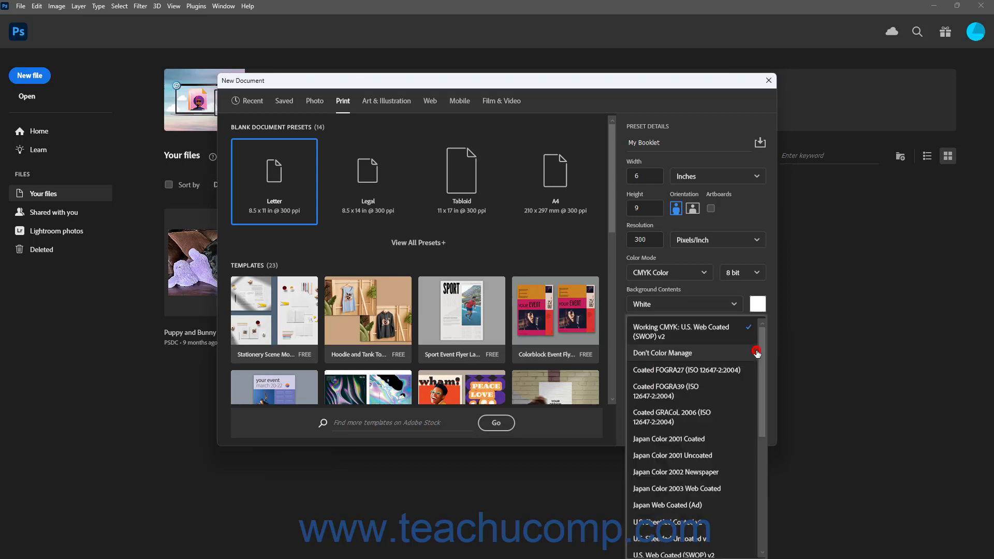
left_click(727, 334)
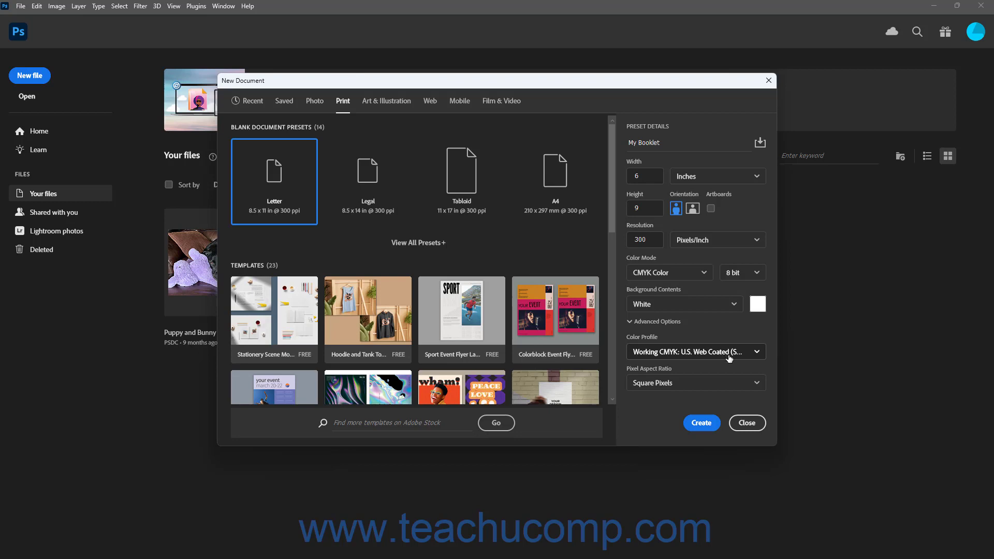
left_click(758, 385)
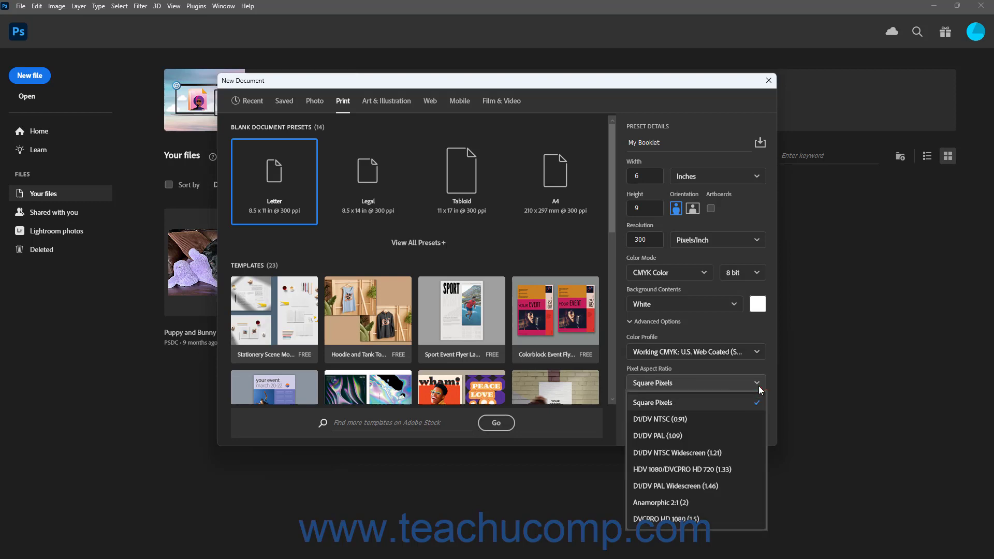
left_click(759, 388)
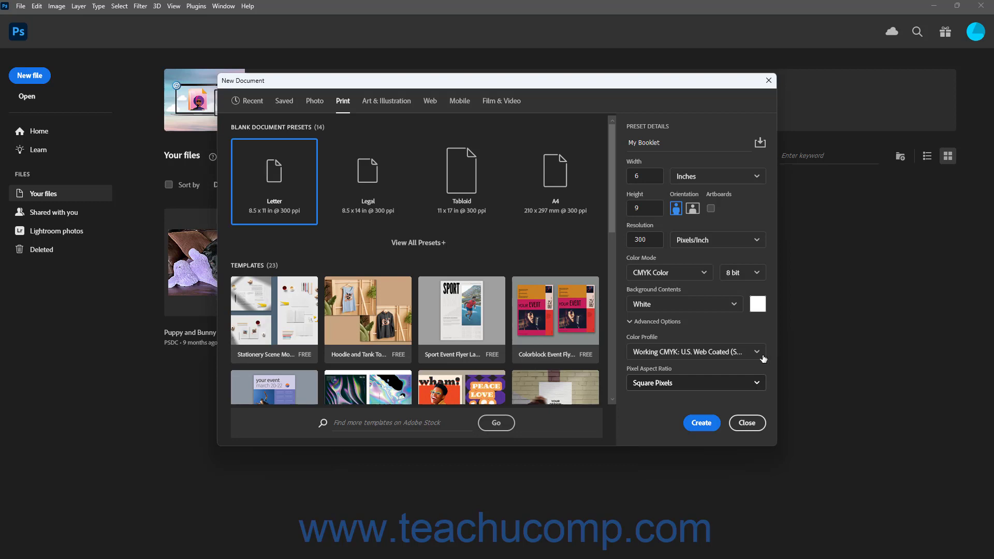
Store the 6 × 9 in, 300 ppi settings as the PrintOnDemand preset
left_click(760, 142)
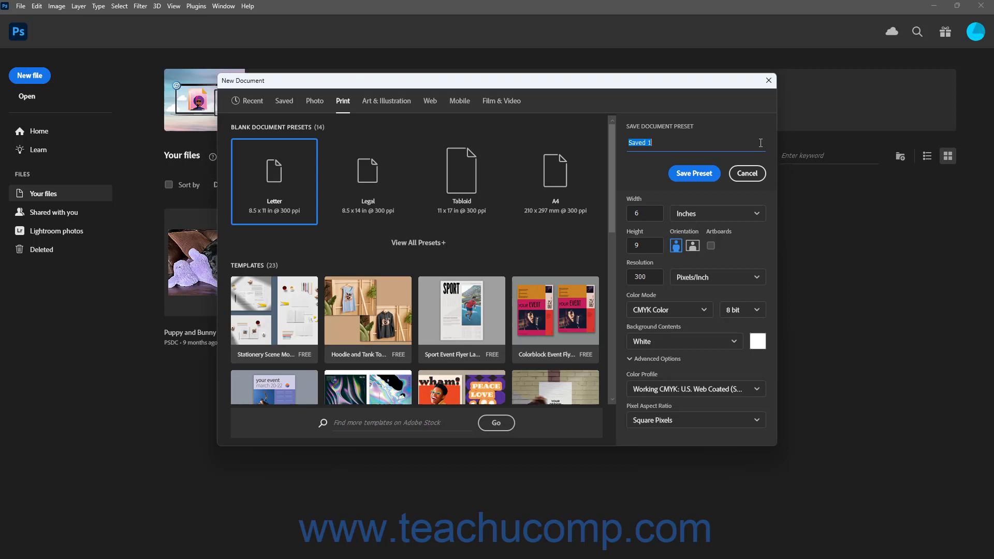
type("PrintOnDemand")
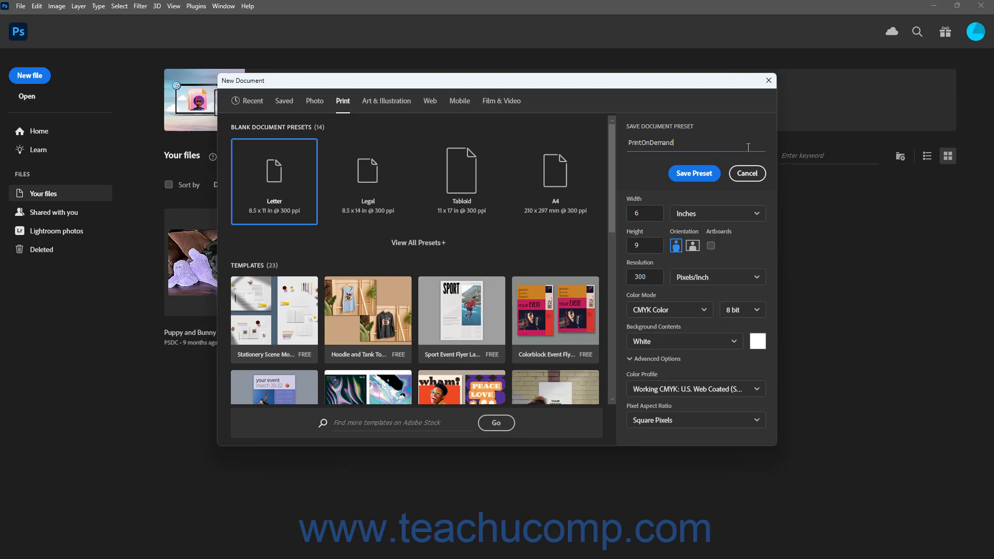
left_click(687, 178)
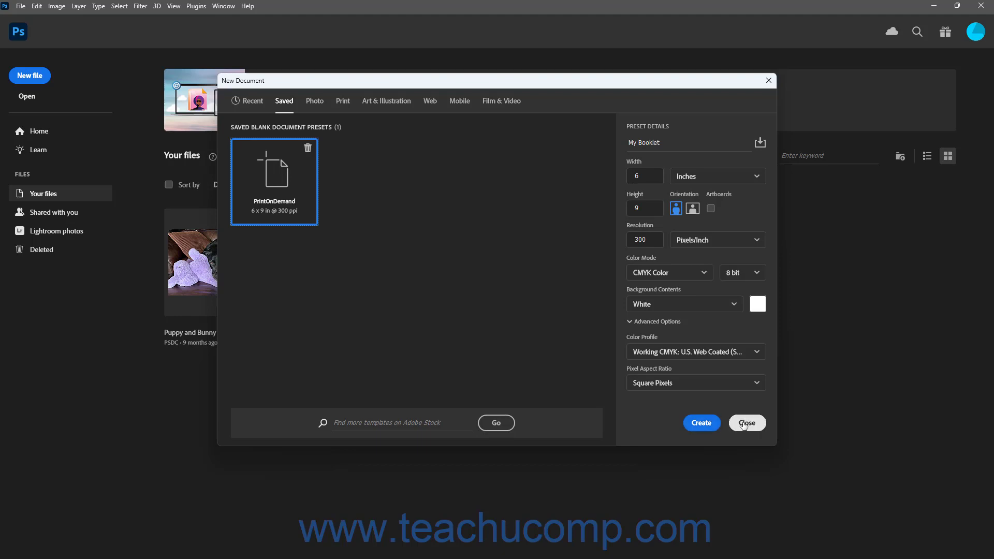
Create My Booklet as a CMYK/8 document with a white Background layer
left_click(703, 423)
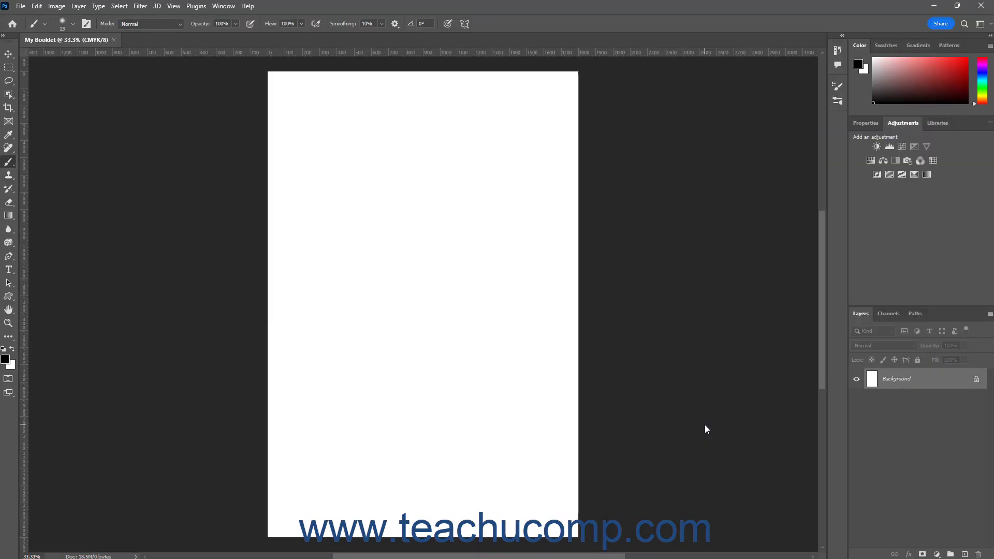